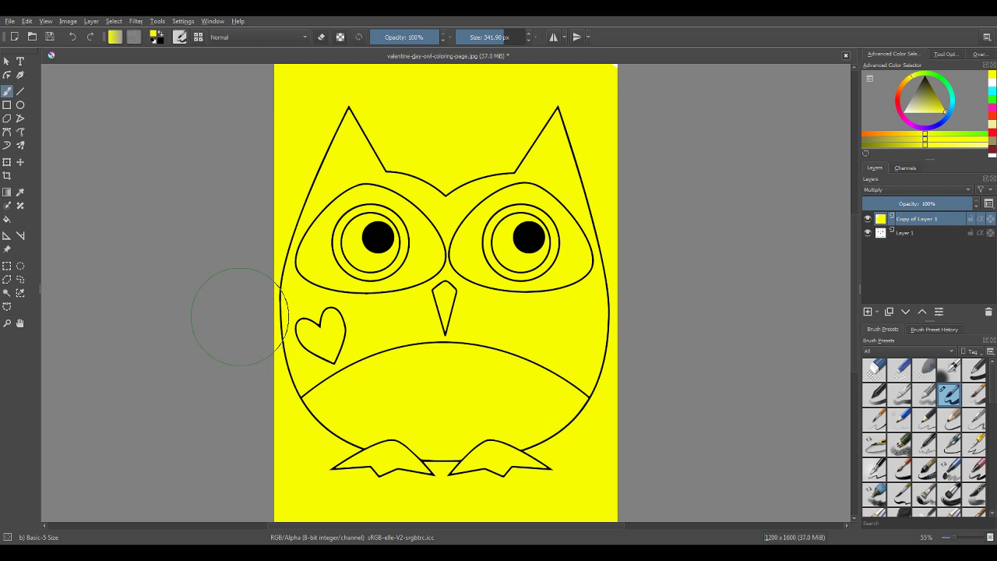
Choose orange-red, reduce the brush to about 90 px and paint a broad band across the owl's belly
right_click(475, 384)
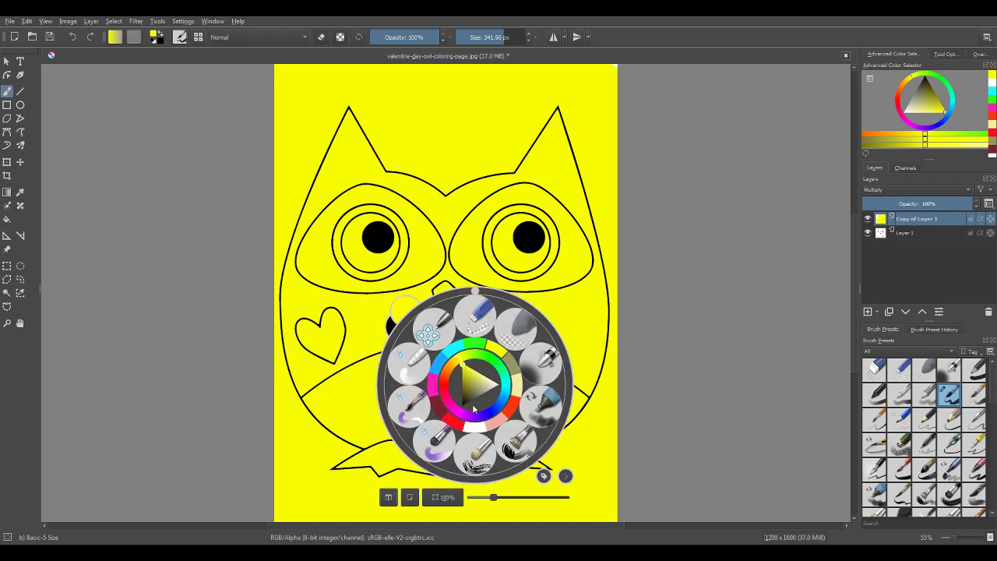
left_click(507, 408)
key("bracketleft")
key("bracketleft")
key("bracketleft")
key("bracketleft")
key("bracketleft")
key("bracketleft")
key("bracketleft")
key("bracketleft")
key("bracketleft")
key("bracketleft")
key("bracketleft")
key("bracketleft")
key("bracketleft")
key("bracketleft")
key("bracketleft")
key("bracketleft")
key("bracketleft")
key("bracketleft")
key("bracketleft")
key("bracketleft")
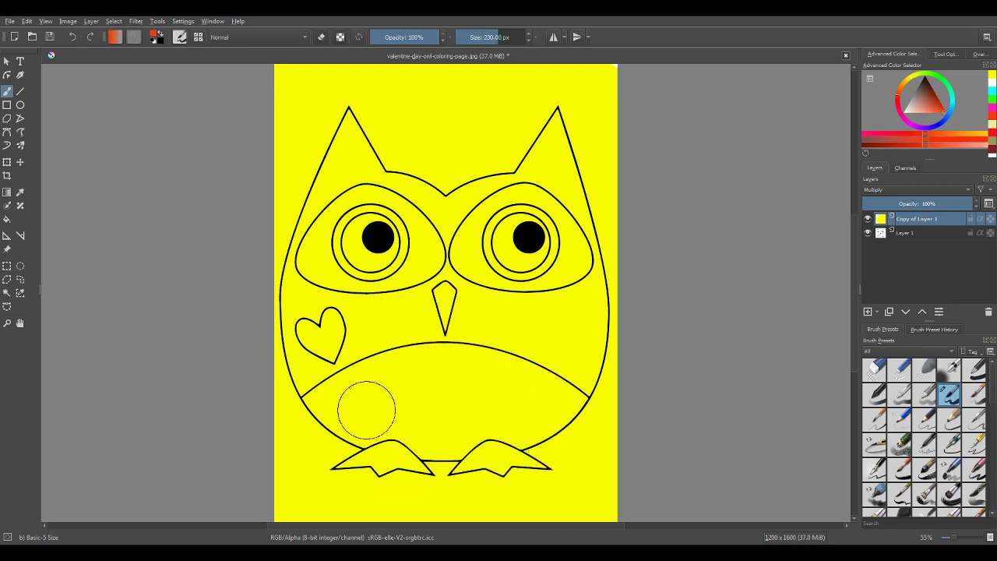
left_click_drag(352, 406, 495, 366)
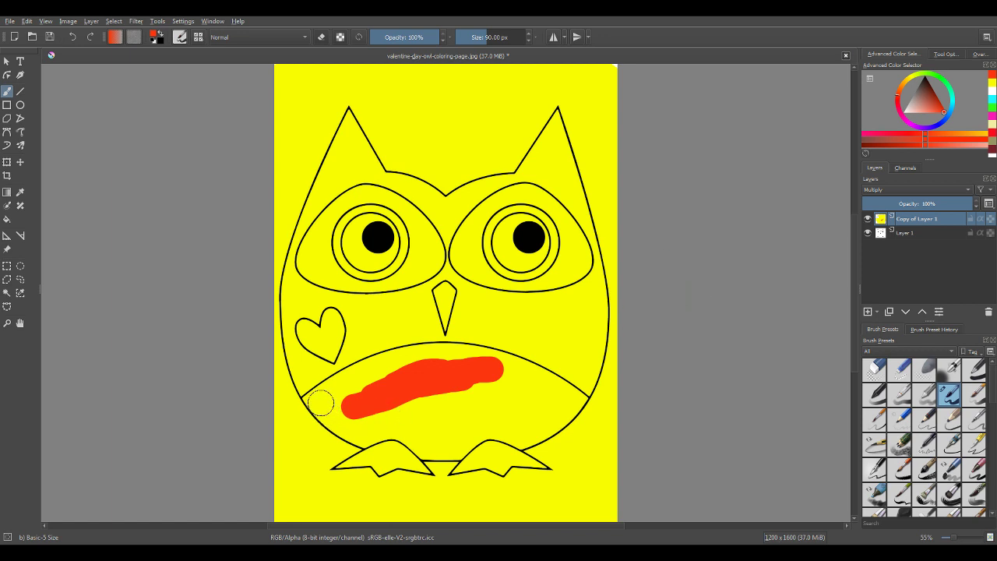
Fill the rest of the owl's belly with orange-red up to its outline, using a brush of about 73 px
key("bracketleft")
key("bracketleft")
mouse_move(312, 398)
left_mouse_down()
mouse_move(438, 366)
mouse_move(324, 385)
mouse_move(420, 360)
mouse_move(362, 363)
mouse_move(487, 355)
mouse_move(439, 357)
mouse_move(479, 352)
mouse_move(562, 379)
mouse_move(574, 400)
left_mouse_up()
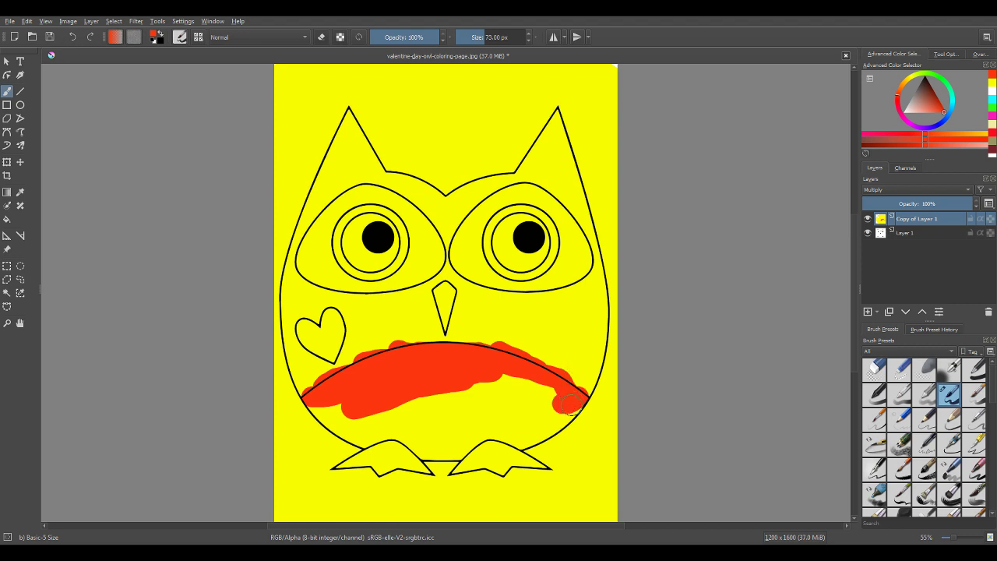
mouse_move(575, 407)
left_mouse_down()
mouse_move(540, 416)
mouse_move(534, 404)
mouse_move(497, 390)
mouse_move(545, 388)
mouse_move(522, 382)
left_mouse_up()
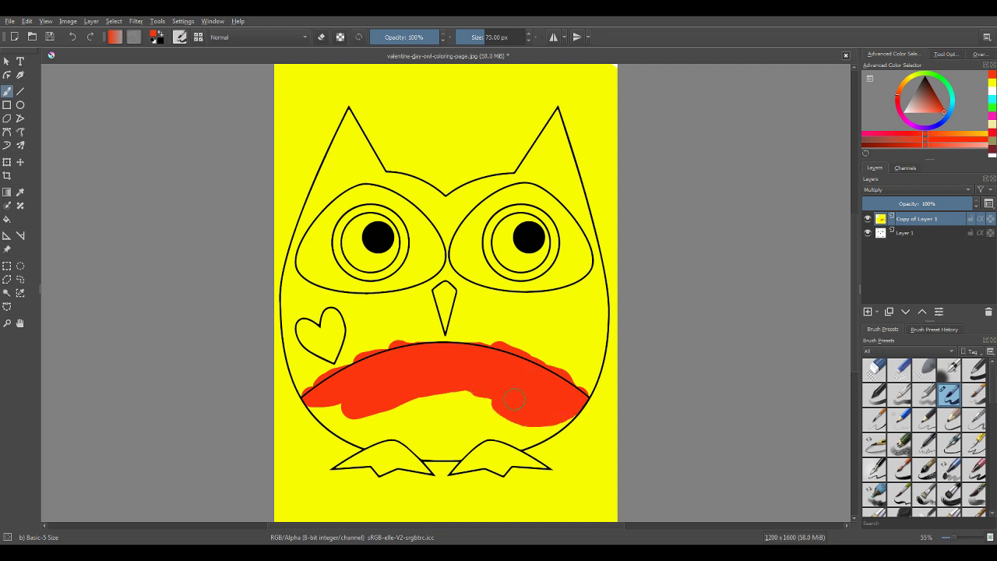
left_click_drag(514, 400, 479, 406)
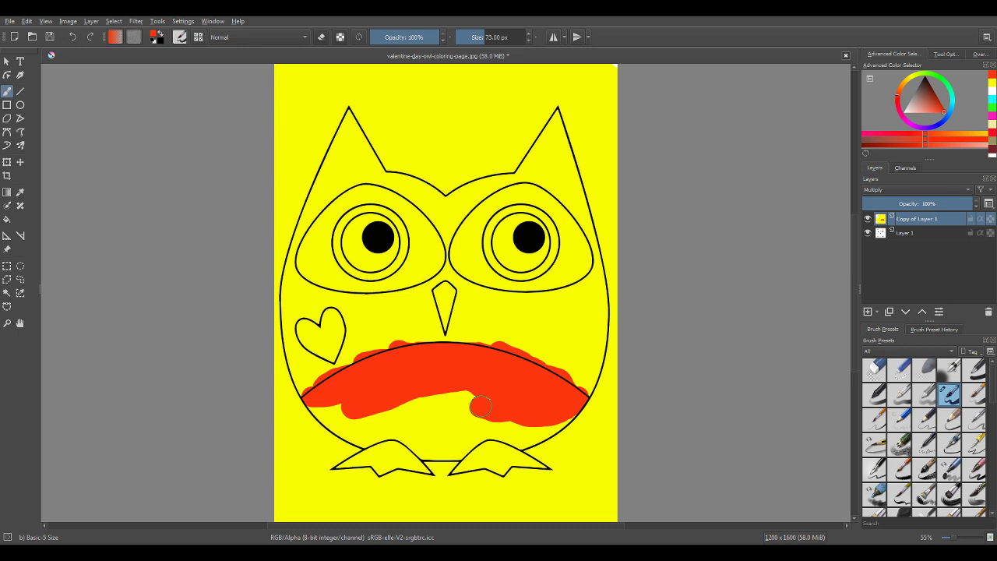
mouse_move(480, 406)
left_mouse_down()
mouse_move(572, 426)
mouse_move(558, 418)
mouse_move(520, 440)
mouse_move(501, 421)
mouse_move(522, 425)
mouse_move(424, 450)
mouse_move(458, 450)
mouse_move(447, 448)
mouse_move(490, 406)
mouse_move(501, 409)
mouse_move(445, 402)
mouse_move(470, 392)
mouse_move(487, 423)
mouse_move(424, 439)
mouse_move(410, 437)
mouse_move(447, 410)
mouse_move(393, 428)
left_mouse_up()
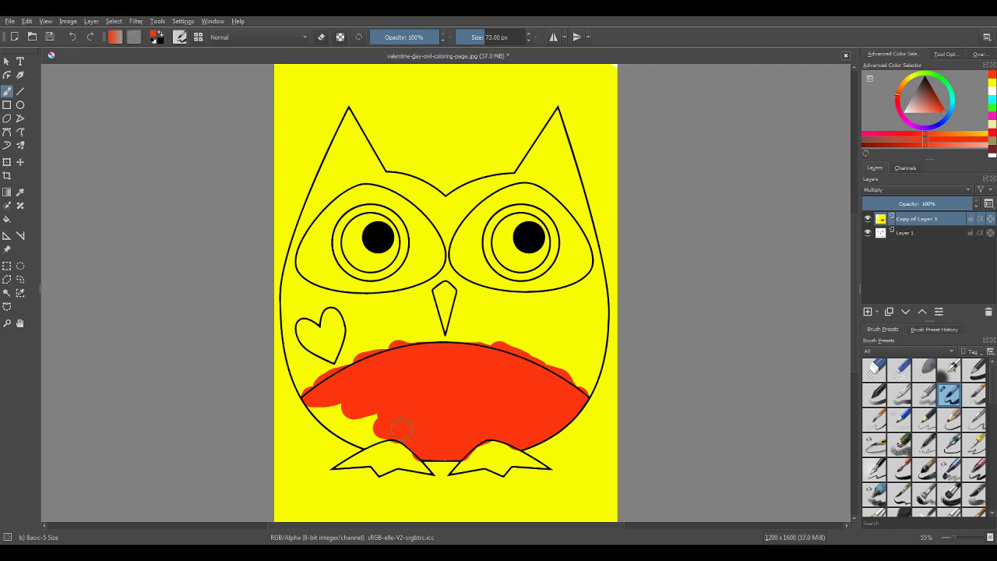
left_click_drag(386, 427, 378, 424)
mouse_move(378, 425)
left_mouse_down()
mouse_move(383, 437)
mouse_move(366, 437)
mouse_move(364, 421)
mouse_move(361, 443)
mouse_move(310, 404)
mouse_move(341, 420)
mouse_move(336, 430)
mouse_move(327, 417)
mouse_move(365, 437)
left_mouse_up()
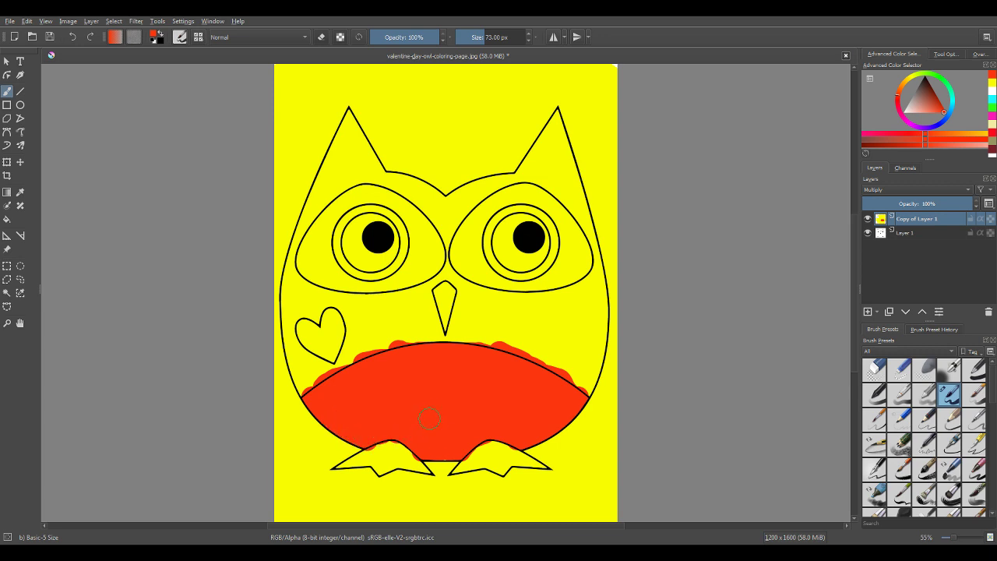
Choose bright green and paint the owl's left-hand foot with a small brush of about 20 px
right_click(441, 385)
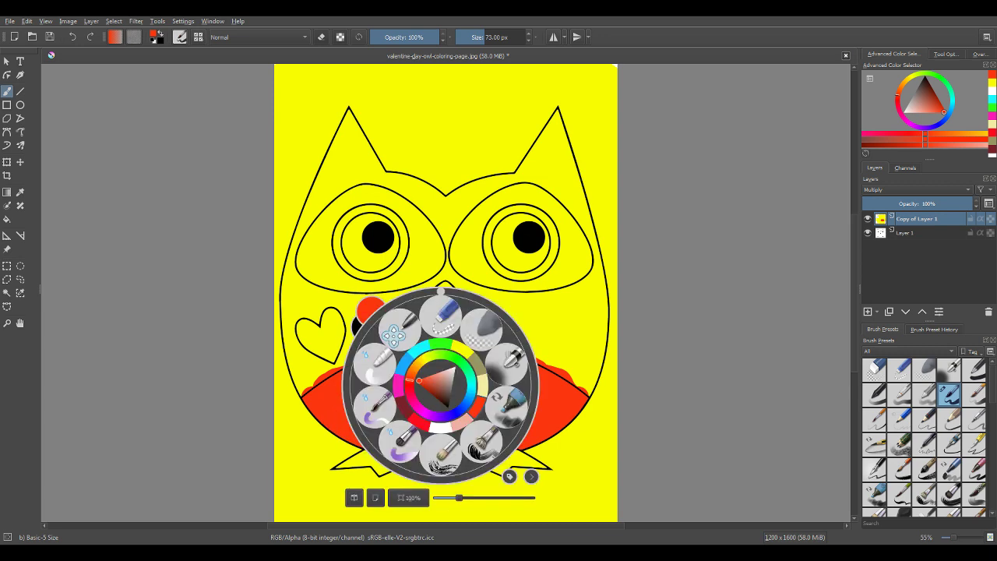
left_click(440, 347)
key("bracketleft")
key("bracketleft")
key("bracketleft")
key("bracketleft")
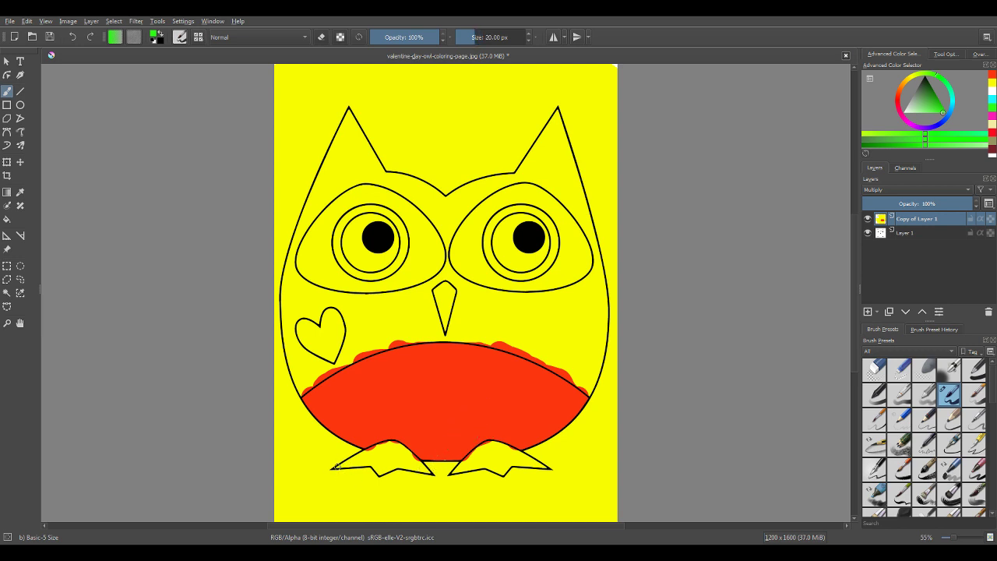
left_click_drag(335, 468, 388, 449)
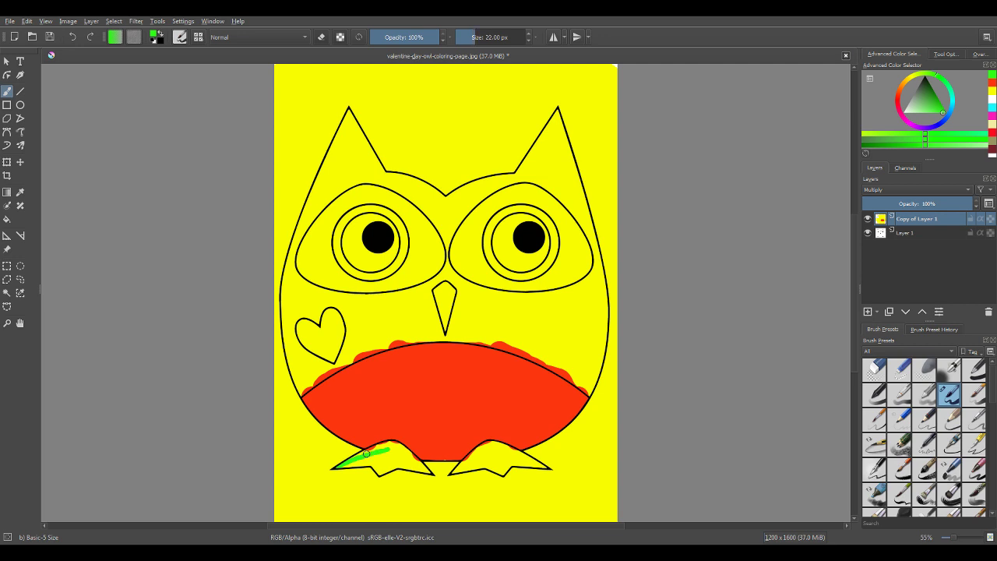
key("bracketright")
key("bracketright")
key("bracketright")
mouse_move(354, 459)
left_mouse_down()
mouse_move(392, 443)
mouse_move(428, 471)
mouse_move(340, 466)
mouse_move(389, 453)
mouse_move(375, 462)
mouse_move(408, 461)
mouse_move(395, 449)
left_mouse_up()
Paint the owl's right-hand foot bright green with a 28 px brush
key("bracketright")
key("bracketleft")
key("bracketleft")
key("bracketright")
key("bracketright")
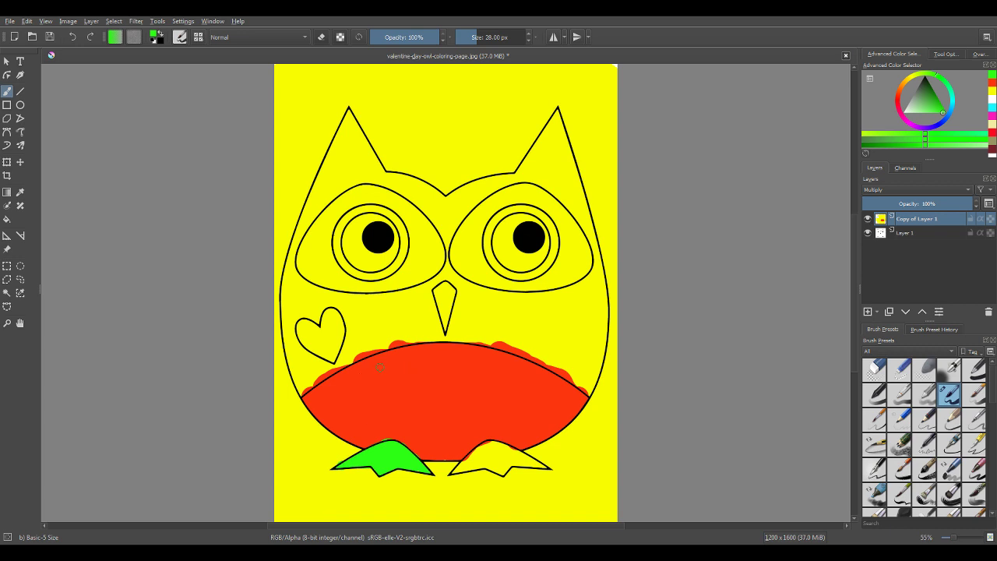
mouse_move(463, 469)
left_mouse_down()
mouse_move(454, 473)
mouse_move(496, 443)
mouse_move(546, 467)
mouse_move(514, 458)
mouse_move(528, 462)
mouse_move(469, 467)
mouse_move(493, 465)
mouse_move(499, 450)
mouse_move(502, 459)
left_mouse_up()
Touch up the belly edge above both feet with orange-red and undo the last stroke
right_click(490, 454)
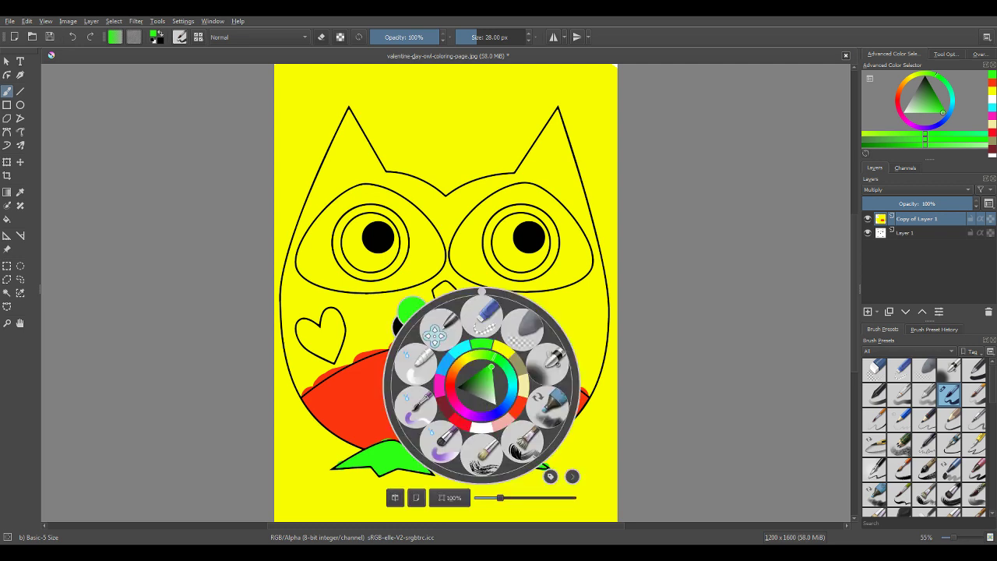
left_click(466, 423)
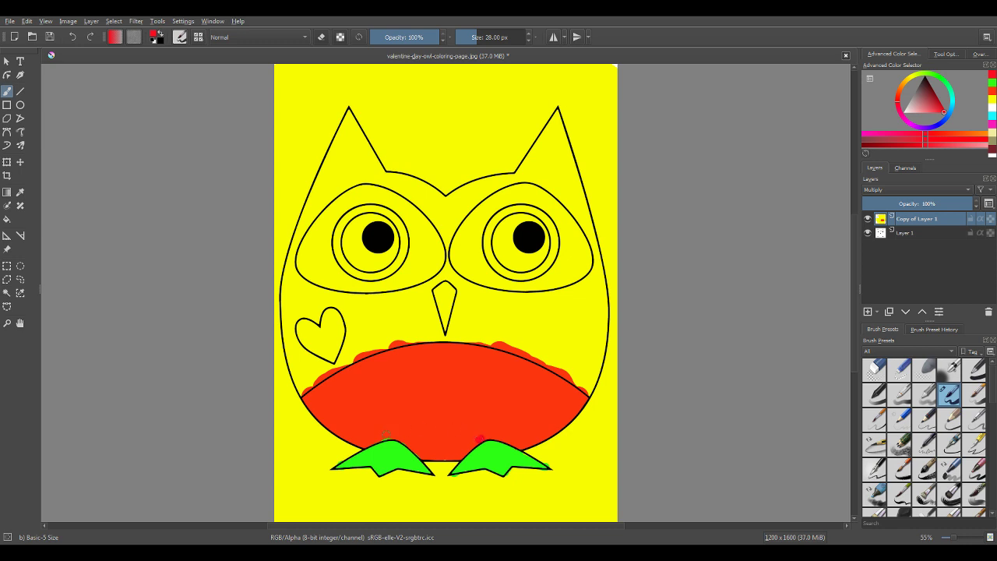
left_click_drag(380, 438, 402, 438)
right_click(432, 442)
left_click(473, 398)
mouse_move(380, 440)
left_mouse_down()
mouse_move(409, 447)
mouse_move(389, 436)
left_mouse_up()
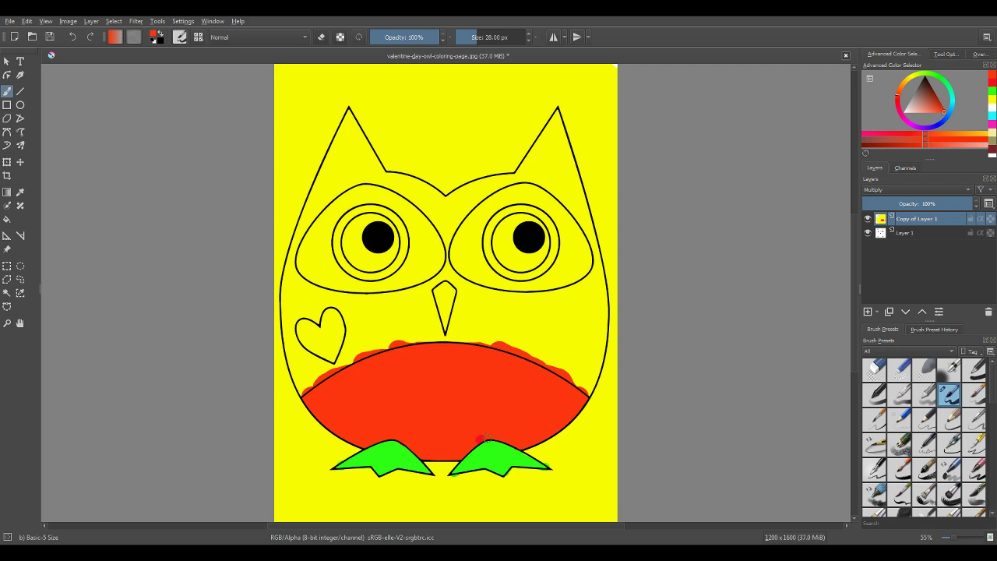
key("ctrl+z")
right_click(423, 343)
left_click(384, 342)
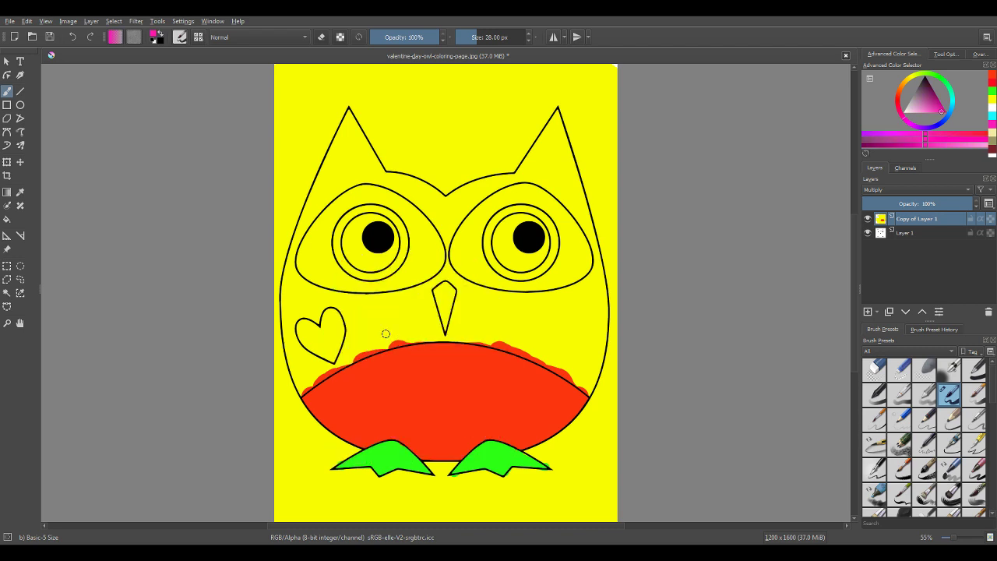
left_click_drag(303, 378, 349, 342)
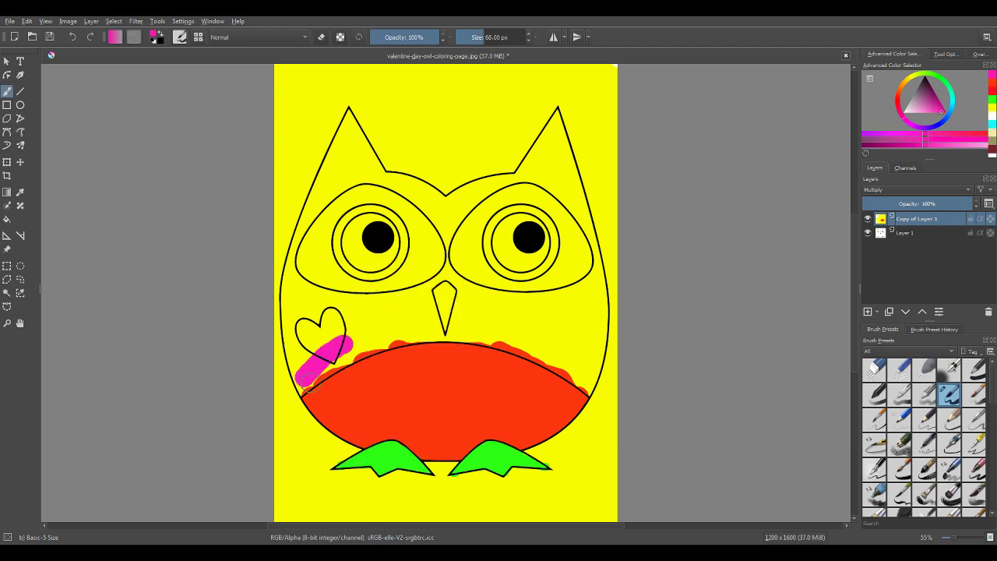
key("bracketleft")
mouse_move(296, 389)
left_mouse_down()
mouse_move(358, 355)
mouse_move(345, 360)
mouse_move(420, 338)
mouse_move(552, 335)
mouse_move(431, 335)
left_mouse_up()
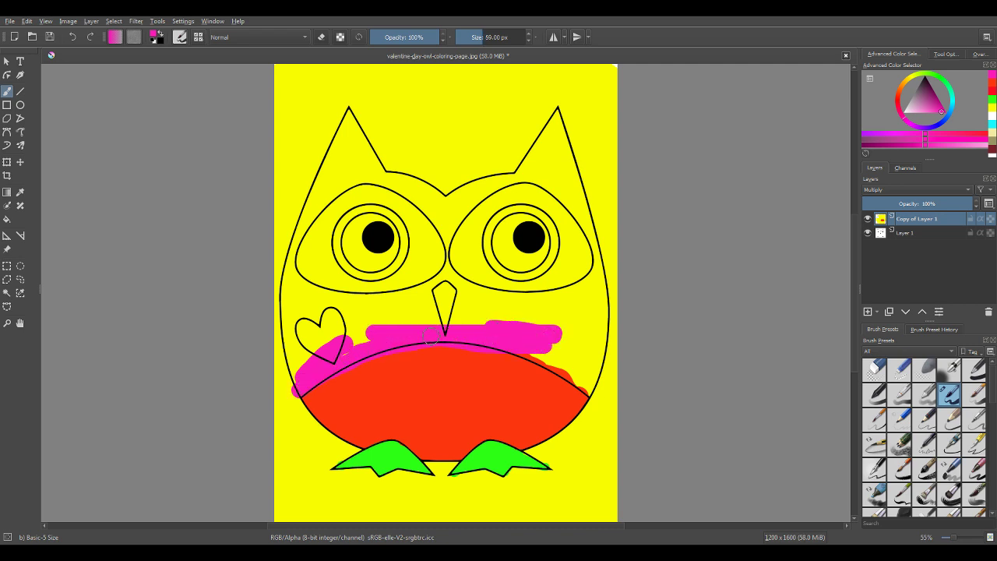
key("ctrl+z")
key("ctrl+z")
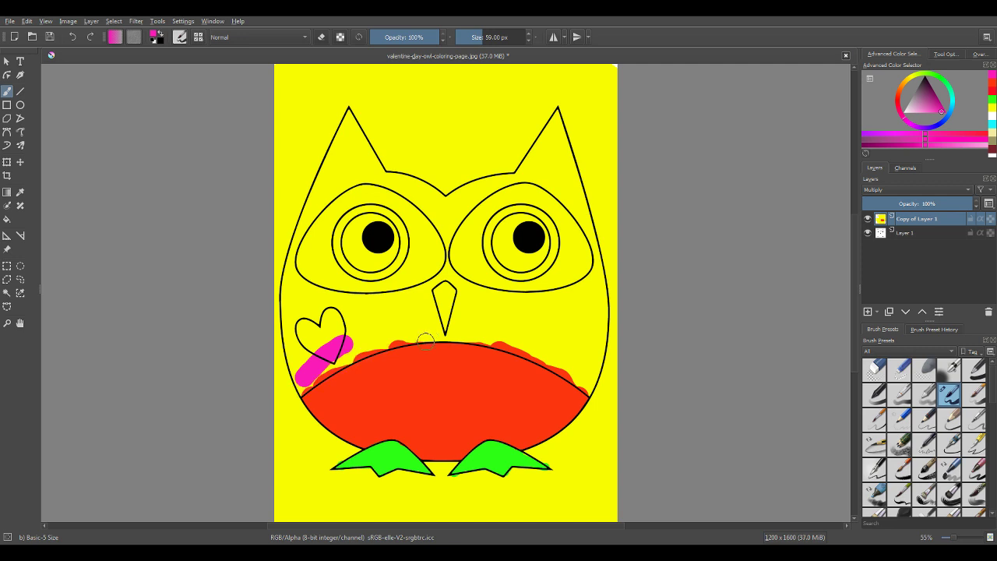
key("ctrl+z")
Choose orange-red, enlarge the brush to about 201 px and paint over the owl's upper body and face
right_click(425, 355)
left_click(461, 374)
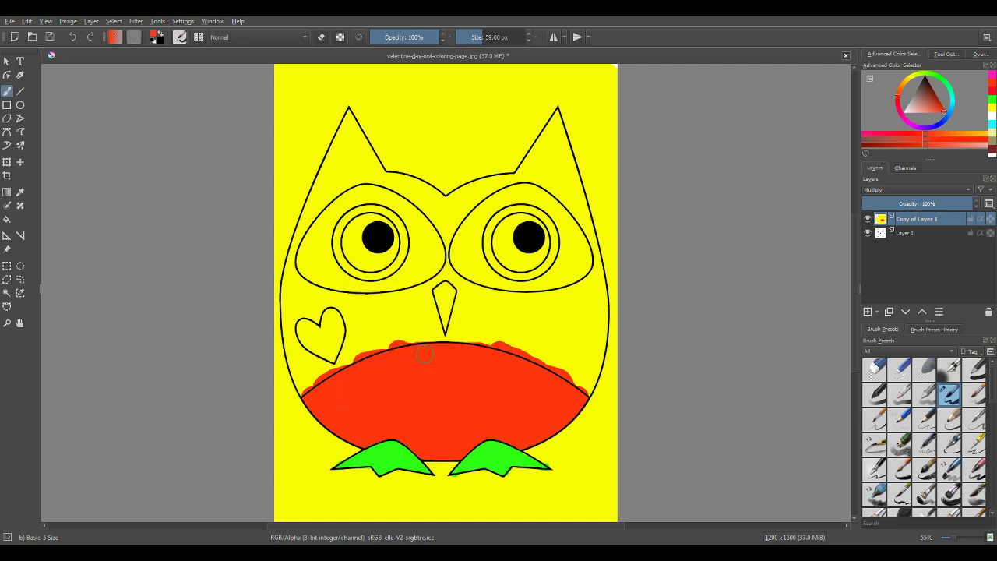
key("bracketright")
key("bracketright")
key("bracketright")
key("bracketright")
key("bracketright")
key("bracketright")
key("bracketright")
key("bracketright")
key("bracketright")
key("bracketright")
key("bracketright")
key("bracketright")
key("bracketright")
key("bracketright")
key("bracketright")
key("bracketright")
key("bracketright")
key("bracketright")
mouse_move(465, 348)
left_mouse_down()
mouse_move(423, 283)
mouse_move(498, 284)
mouse_move(534, 367)
mouse_move(573, 386)
mouse_move(584, 342)
mouse_move(537, 198)
mouse_move(574, 335)
mouse_move(582, 233)
mouse_move(565, 241)
mouse_move(576, 346)
mouse_move(479, 234)
mouse_move(498, 195)
mouse_move(496, 205)
mouse_move(460, 209)
mouse_move(474, 187)
mouse_move(459, 196)
mouse_move(460, 229)
mouse_move(362, 261)
mouse_move(409, 227)
mouse_move(439, 222)
mouse_move(416, 198)
mouse_move(383, 201)
mouse_move(366, 222)
left_mouse_up()
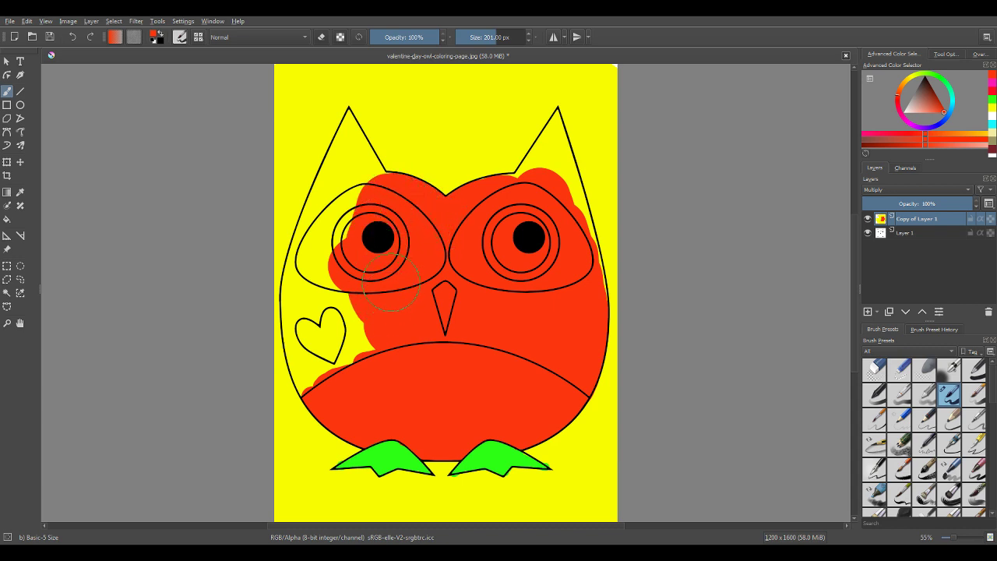
mouse_move(391, 282)
left_mouse_down()
mouse_move(343, 343)
mouse_move(308, 358)
mouse_move(300, 385)
mouse_move(321, 333)
mouse_move(315, 264)
left_mouse_up()
mouse_move(319, 322)
left_mouse_down()
mouse_move(311, 334)
mouse_move(312, 288)
mouse_move(364, 318)
mouse_move(359, 194)
left_mouse_up()
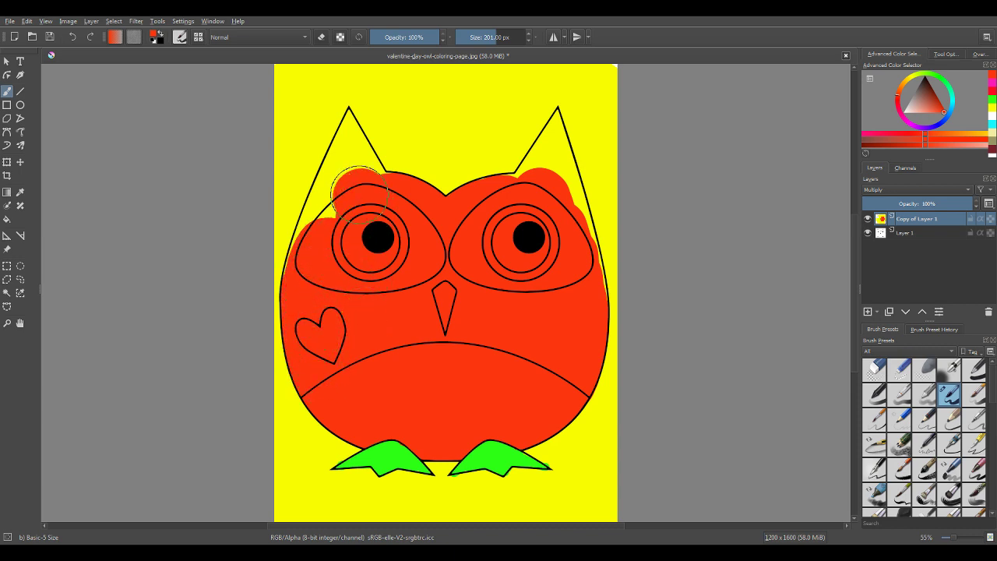
Paint the body's left-hand edge orange-red up to the base of the ear, reducing the brush to 96 px and 75 px
key("bracketleft")
key("bracketleft")
key("bracketleft")
key("bracketleft")
key("bracketleft")
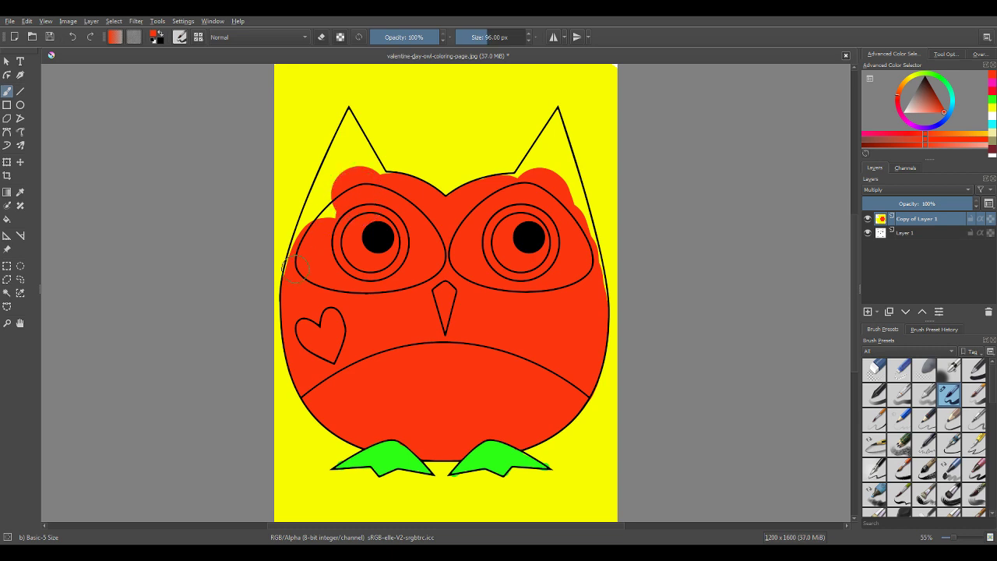
mouse_move(305, 232)
left_mouse_down()
mouse_move(326, 204)
mouse_move(312, 217)
left_mouse_up()
mouse_move(303, 265)
left_mouse_down()
mouse_move(306, 219)
mouse_move(343, 164)
left_mouse_up()
key("bracketleft")
key("bracketleft")
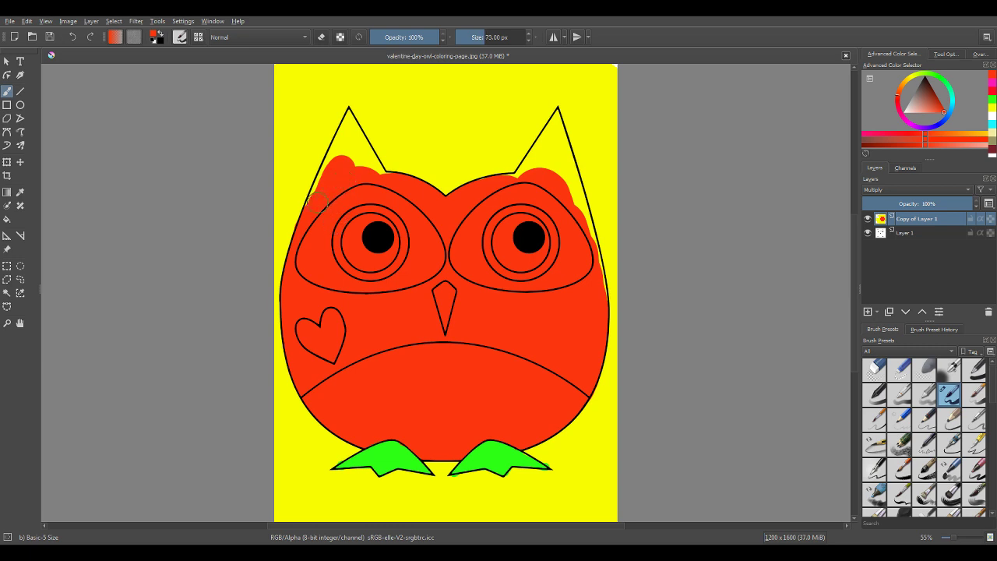
left_click_drag(319, 208, 331, 178)
Fill the left-hand ear with orange-red up to its tip, reducing the brush to 47 px and 22 px
key("bracketleft")
key("bracketleft")
left_click_drag(320, 178, 340, 145)
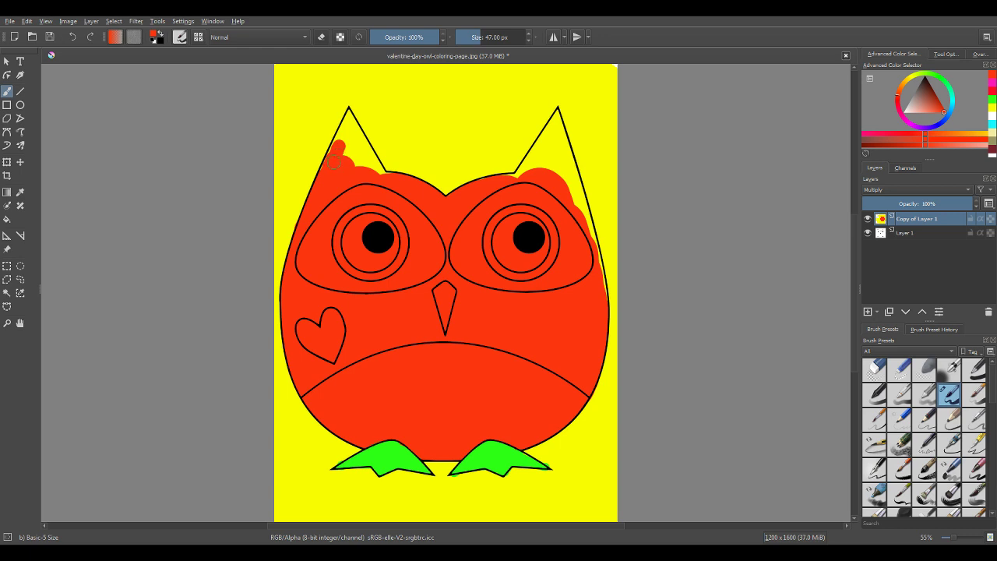
left_click_drag(326, 169, 352, 122)
key("bracketleft")
key("bracketleft")
key("bracketleft")
key("bracketleft")
key("bracketleft")
key("bracketleft")
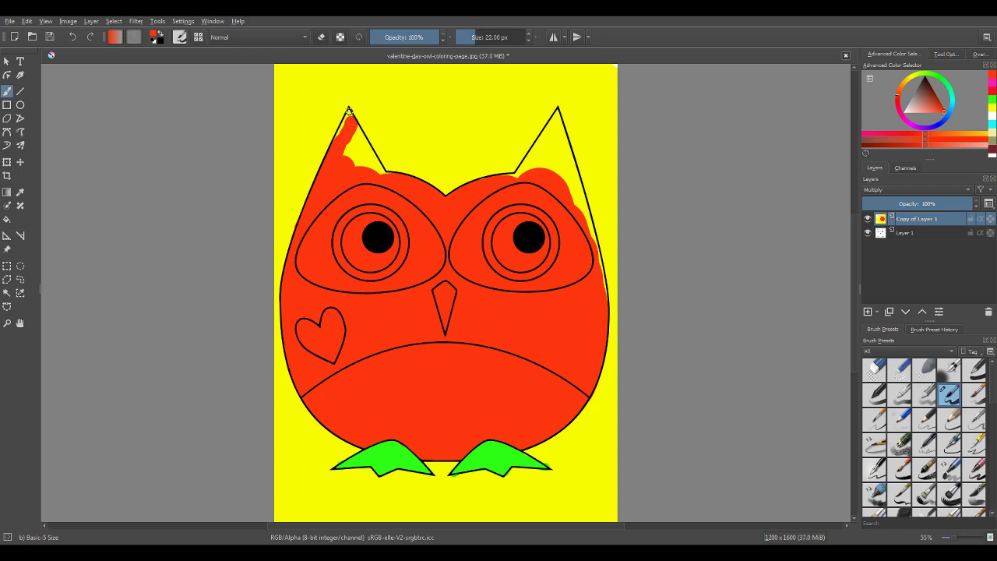
mouse_move(349, 111)
left_mouse_down()
mouse_move(335, 141)
mouse_move(358, 123)
mouse_move(363, 145)
left_mouse_up()
mouse_move(361, 145)
left_mouse_down()
mouse_move(357, 160)
mouse_move(347, 146)
mouse_move(356, 166)
mouse_move(379, 170)
mouse_move(369, 156)
mouse_move(382, 172)
mouse_move(362, 156)
left_mouse_up()
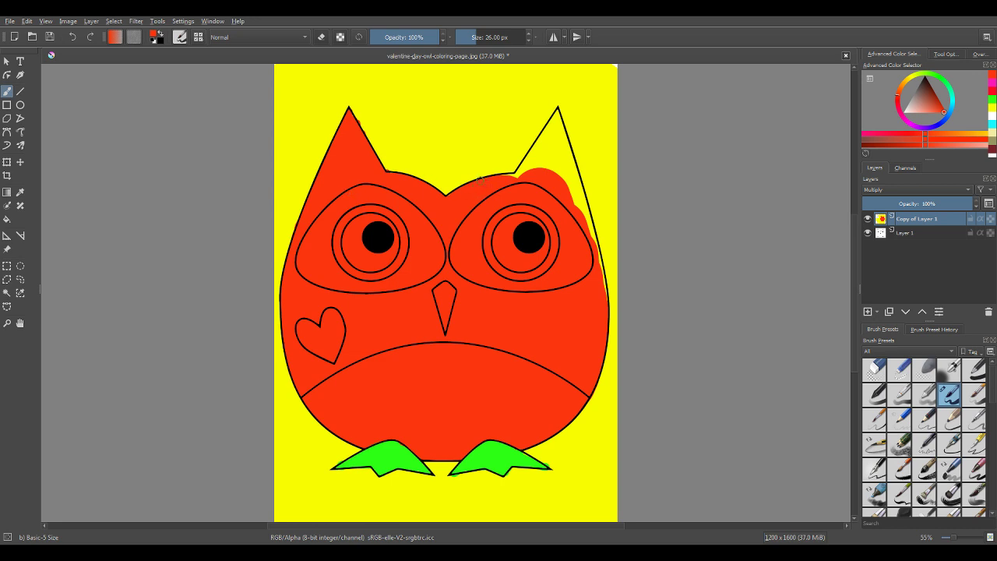
Paint orange-red along the inside edges and tip of the right-hand ear with a brush of about 26 px
mouse_move(514, 172)
left_mouse_down()
mouse_move(534, 161)
mouse_move(517, 183)
left_mouse_up()
mouse_move(526, 166)
left_mouse_down()
mouse_move(544, 138)
mouse_move(544, 156)
left_mouse_up()
key("bracketleft")
key("bracketleft")
key("bracketleft")
key("bracketleft")
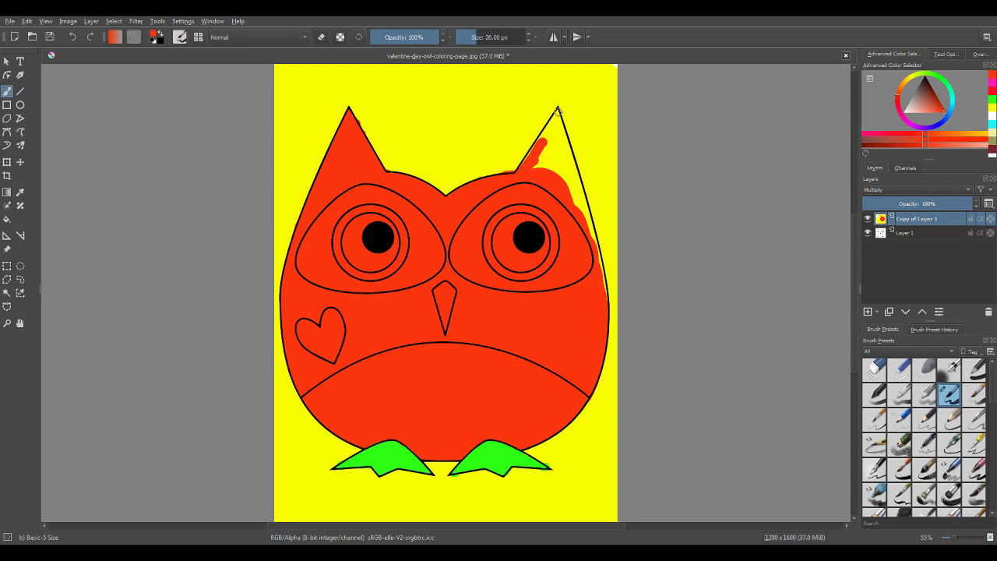
mouse_move(557, 115)
left_mouse_down()
mouse_move(545, 151)
mouse_move(545, 131)
mouse_move(539, 145)
left_mouse_up()
left_click_drag(558, 123, 568, 199)
Enlarge the brush to 47 px and fill the remaining gaps in the right-hand ear and along the body's right-hand edge
key("bracketright")
key("bracketright")
key("bracketright")
key("bracketright")
key("bracketright")
key("bracketright")
key("bracketright")
key("bracketright")
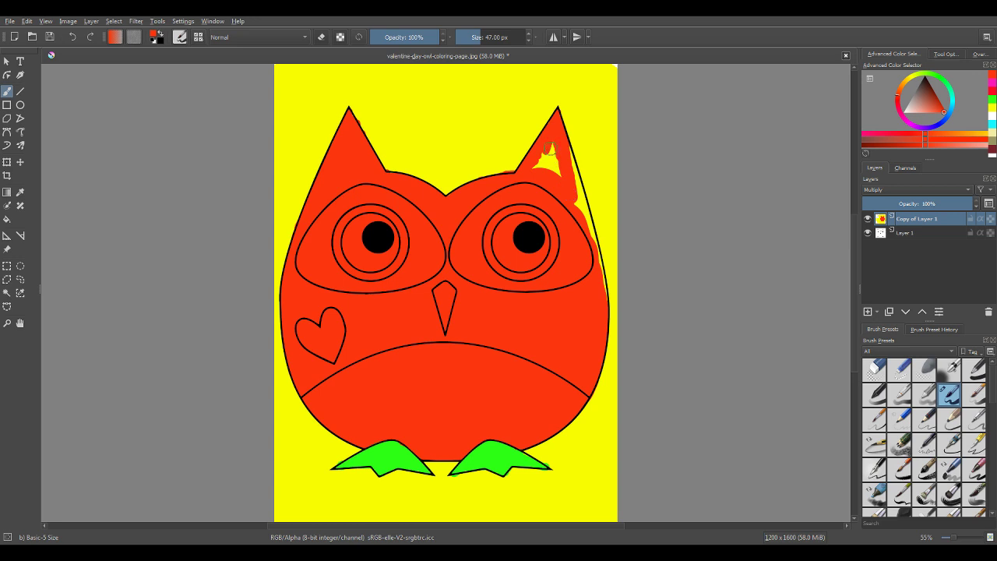
left_click_drag(545, 148, 552, 178)
left_click(534, 166)
left_click_drag(561, 142, 580, 212)
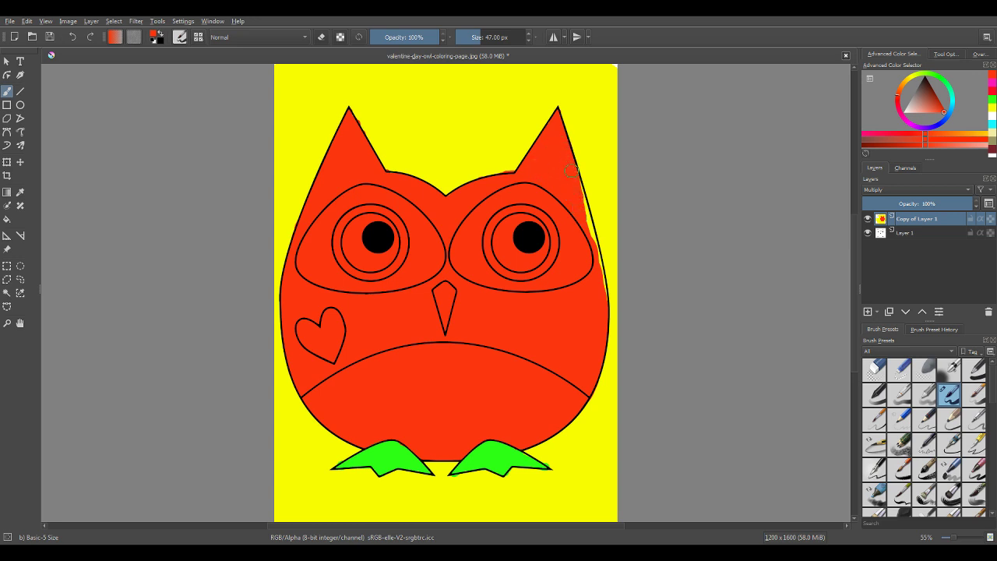
left_click_drag(571, 171, 599, 305)
Switch the brush colour to the recently used cyan for painting the eyes
right_click(456, 228)
left_click(438, 193)
mouse_move(502, 222)
left_mouse_down()
mouse_move(516, 226)
mouse_move(496, 231)
mouse_move(503, 253)
left_mouse_up()
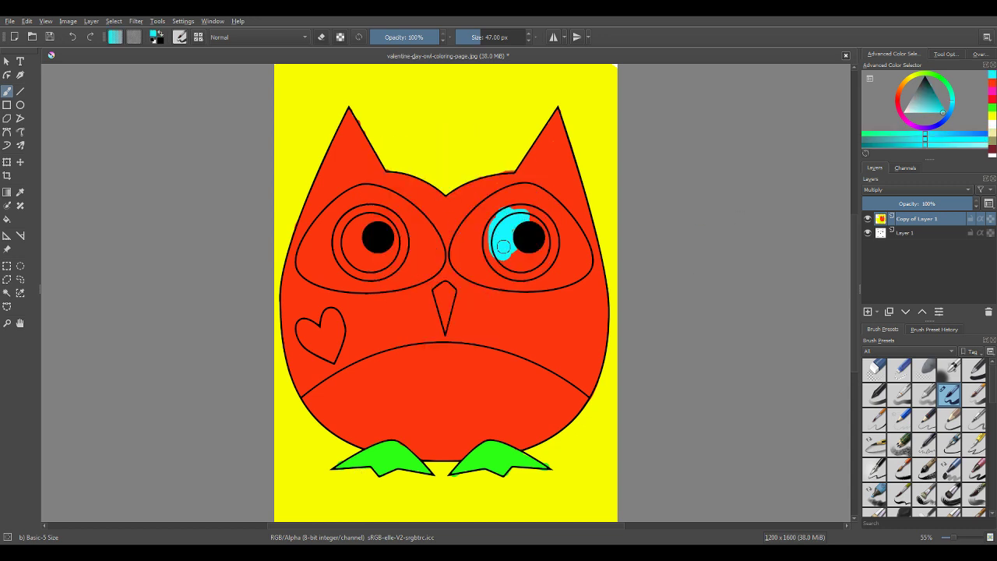
key("ctrl+z")
key("ctrl+z")
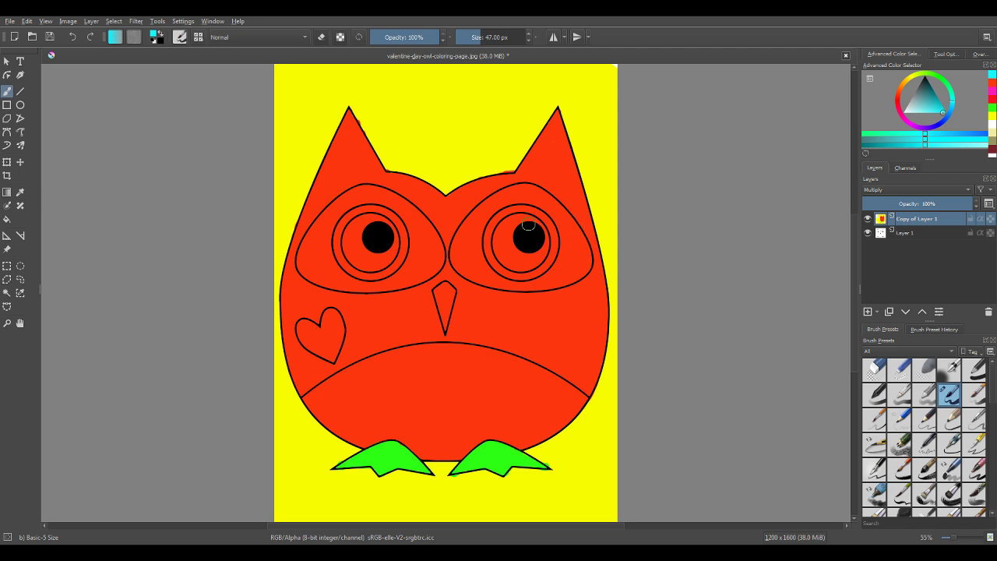
Paint the rings around the pupils of both eyes cyan with the 47 px brush, the right-hand eye first
mouse_move(533, 220)
left_mouse_down()
mouse_move(505, 220)
mouse_move(510, 210)
left_mouse_up()
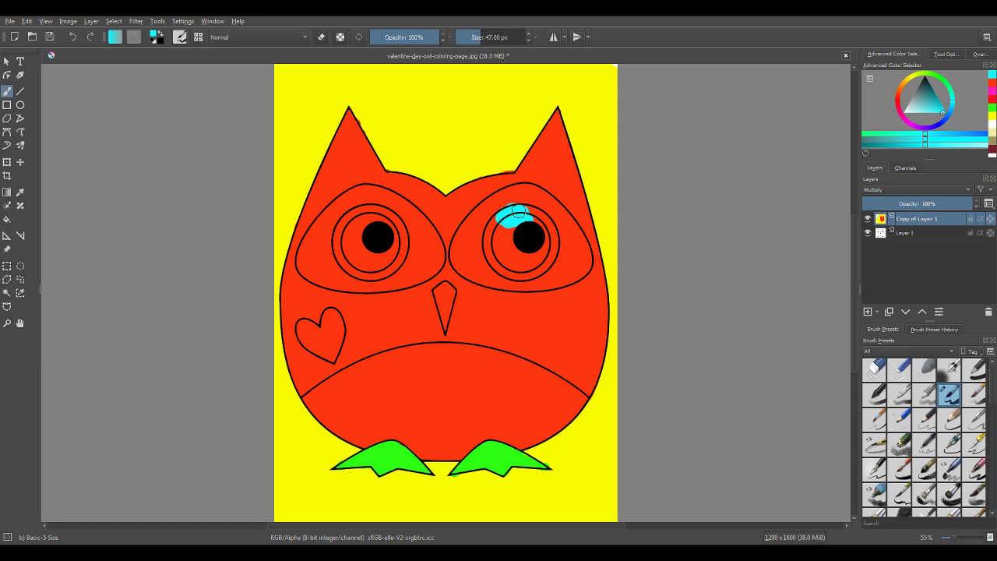
key("ctrl")
left_click_drag(511, 211, 539, 221)
mouse_move(539, 221)
left_mouse_down()
mouse_move(539, 269)
mouse_move(546, 260)
mouse_move(520, 269)
mouse_move(529, 270)
mouse_move(503, 257)
mouse_move(515, 271)
mouse_move(503, 249)
left_mouse_up()
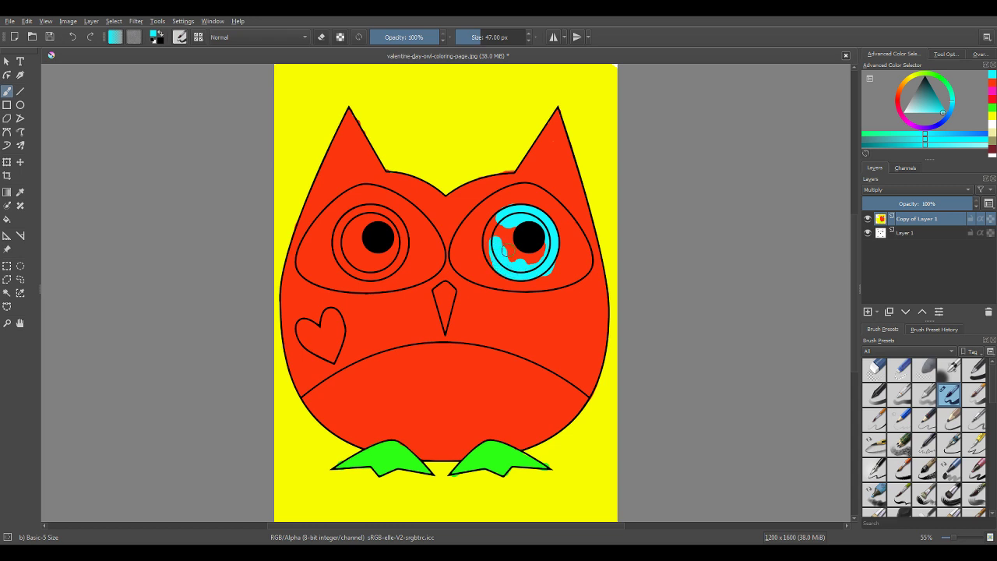
mouse_move(517, 253)
left_mouse_down()
mouse_move(495, 231)
mouse_move(489, 246)
mouse_move(501, 221)
mouse_move(498, 244)
mouse_move(524, 233)
mouse_move(507, 239)
mouse_move(513, 253)
mouse_move(538, 250)
left_mouse_up()
mouse_move(391, 228)
left_mouse_down()
mouse_move(350, 242)
mouse_move(366, 236)
mouse_move(360, 267)
mouse_move(391, 260)
mouse_move(388, 238)
mouse_move(392, 257)
mouse_move(394, 229)
mouse_move(378, 215)
mouse_move(400, 242)
left_mouse_up()
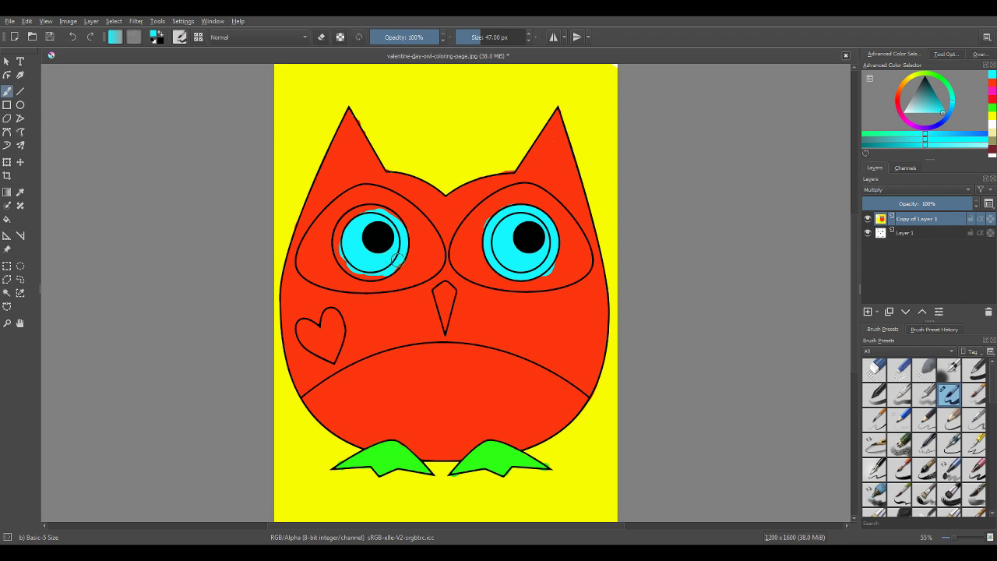
mouse_move(393, 265)
left_mouse_down()
mouse_move(354, 271)
mouse_move(339, 240)
mouse_move(353, 216)
mouse_move(392, 223)
left_mouse_up()
Switch to orange-red and touch up above the left-hand eye's rings and over the cyan spill below the right-hand eye's rings
right_click(393, 223)
left_click(380, 195)
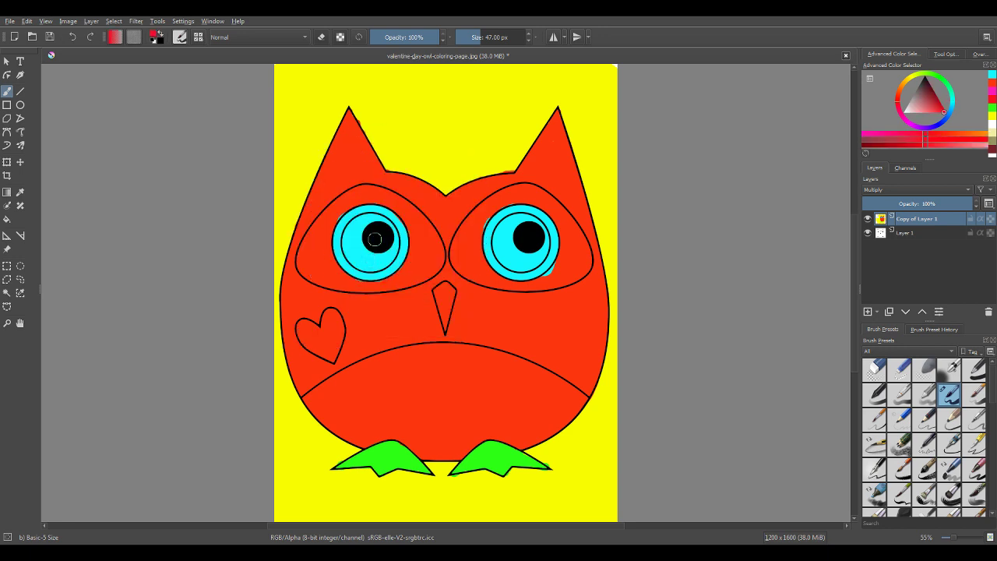
left_click(377, 198)
right_click(345, 205)
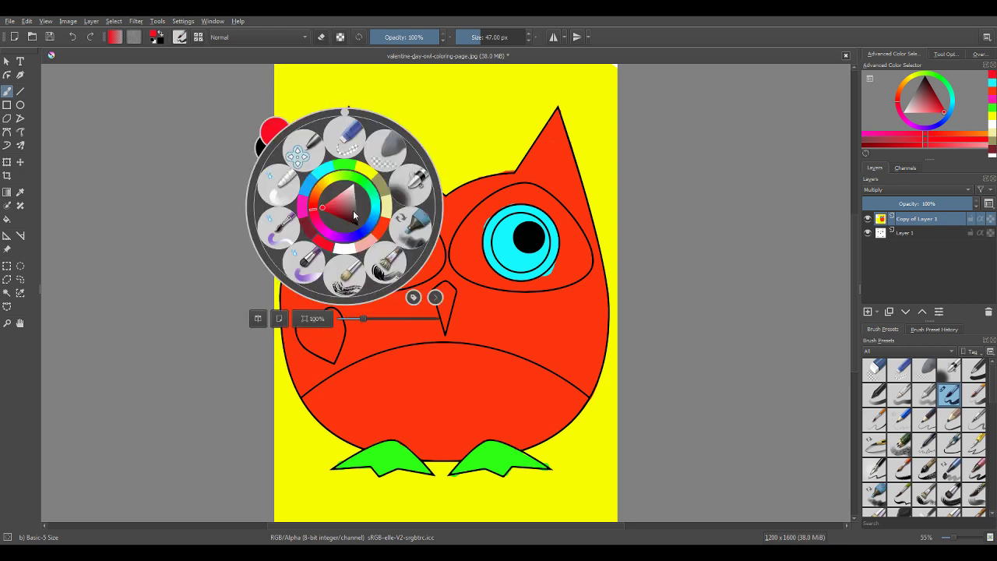
left_click(381, 232)
left_click_drag(382, 196, 362, 200)
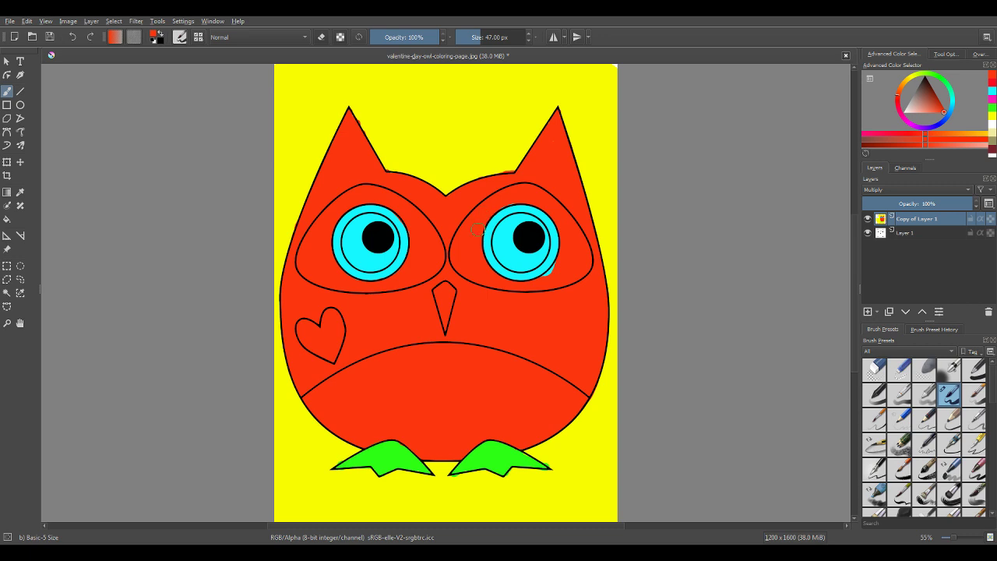
left_click_drag(558, 269, 549, 278)
Switch back to cyan, reduce the brush to 30 px and paint the upper part of the beak
right_click(447, 313)
left_click(430, 276)
right_click(448, 298)
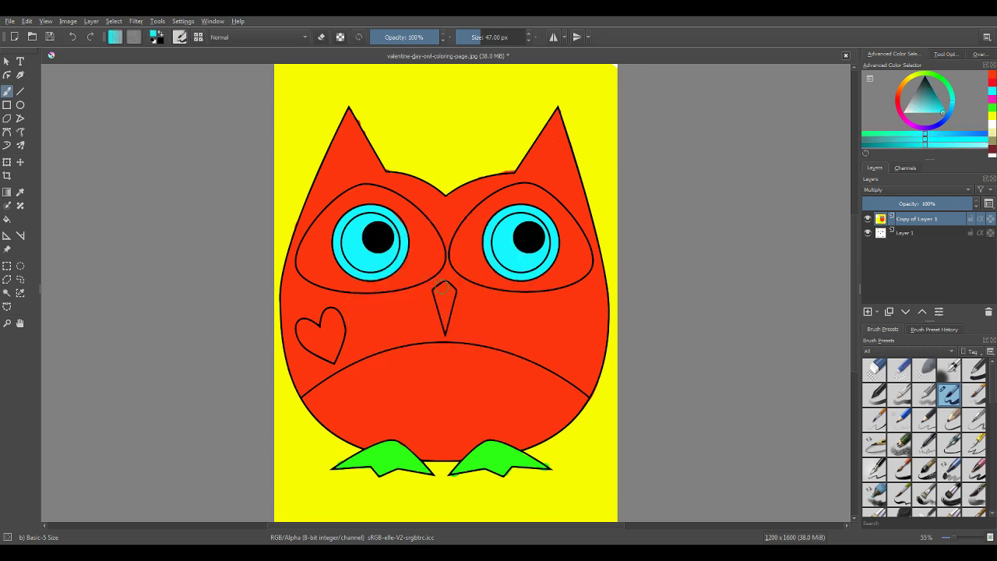
key("bracketleft")
left_click(444, 289)
key("bracketleft")
key("bracketleft")
key("bracketleft")
key("bracketleft")
key("bracketleft")
mouse_move(440, 288)
left_mouse_down()
mouse_move(441, 301)
mouse_move(453, 290)
mouse_move(443, 299)
left_mouse_up()
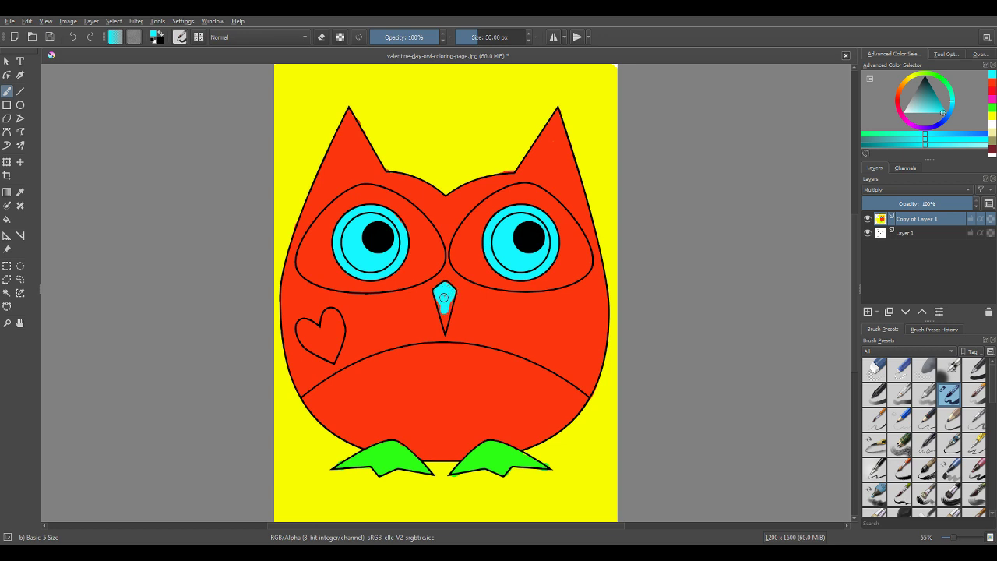
Reduce the brush to 16 px and fill the rest of the beak with cyan down to its tip
key("bracketleft")
key("bracketleft")
key("bracketleft")
key("bracketleft")
key("bracketleft")
Fill the heart on the owl's body with bright green, enlarging the brush to 41 px
right_click(324, 332)
left_click(332, 296)
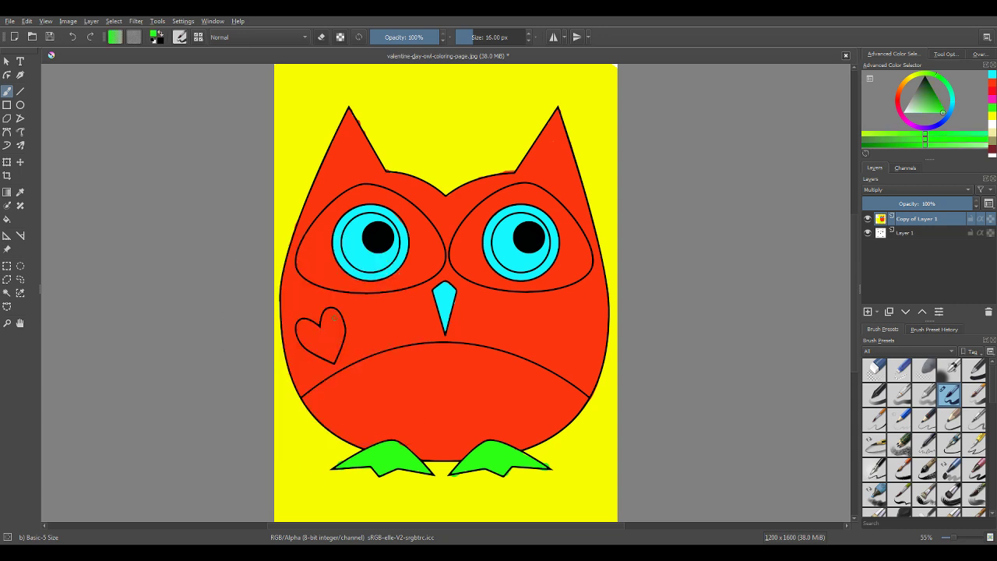
mouse_move(329, 331)
left_mouse_down()
mouse_move(324, 349)
mouse_move(334, 319)
left_mouse_up()
key("bracketright")
key("bracketright")
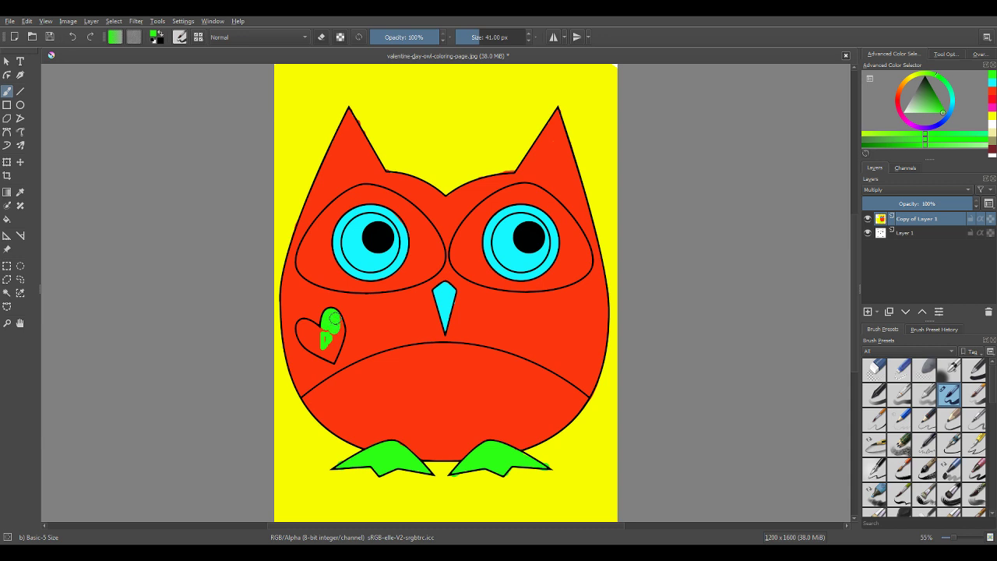
mouse_move(333, 318)
left_mouse_down()
mouse_move(333, 356)
mouse_move(328, 324)
mouse_move(332, 355)
mouse_move(302, 324)
mouse_move(322, 352)
left_mouse_up()
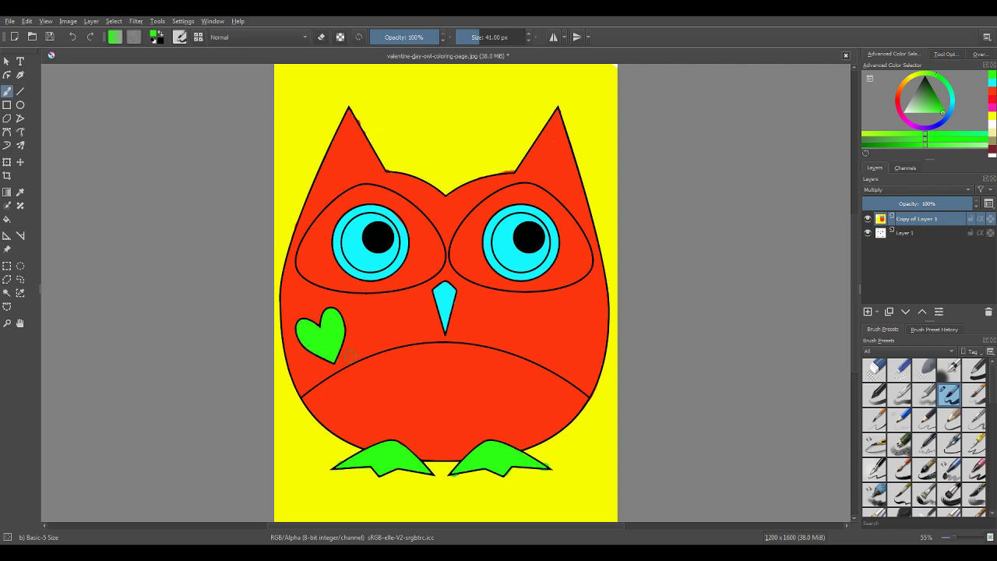
Switch the brush colour back to orange-red
right_click(347, 360)
left_click(326, 378)
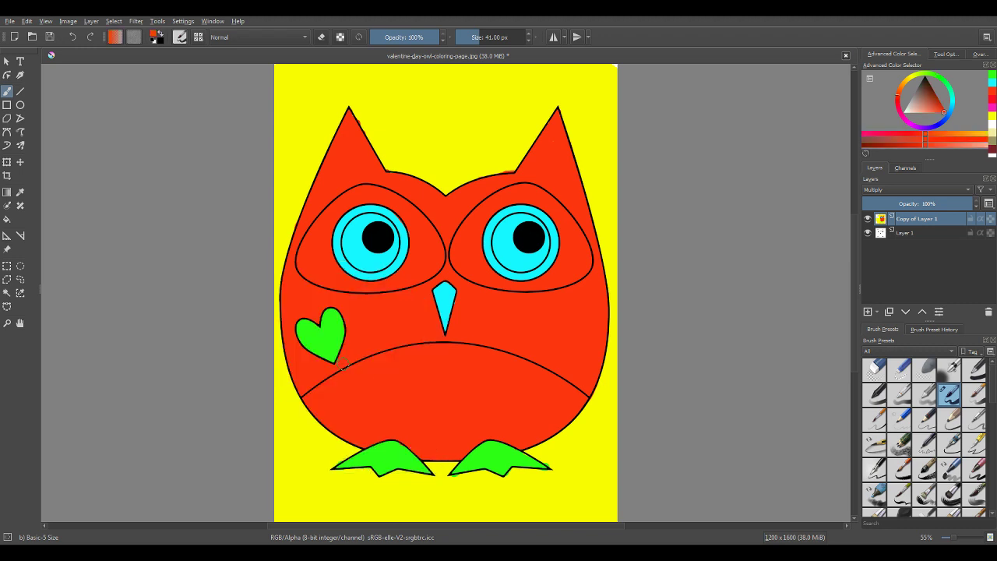